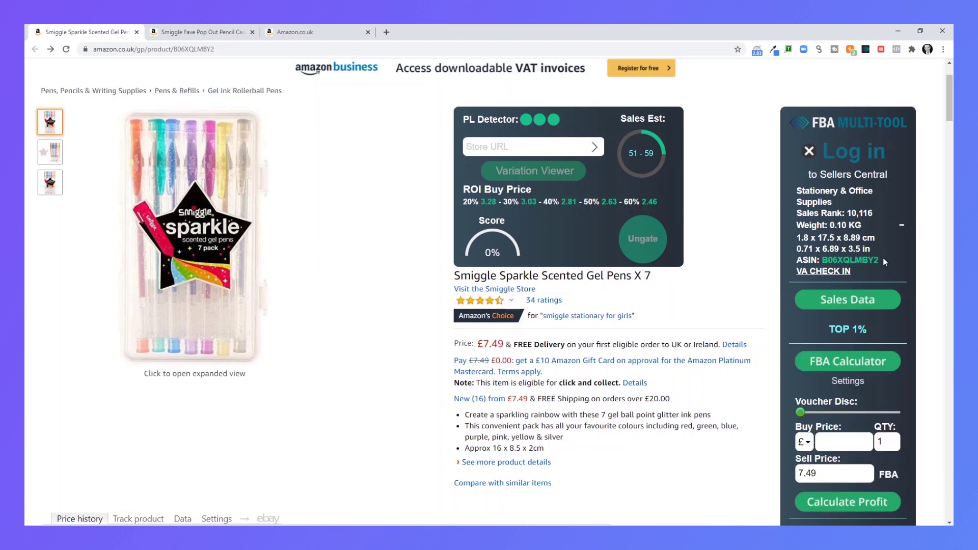
Step: Look up ASIN B06XQLMBY2 in Repricer Express using Simple = Select + Search, view the inventory item's details, and close the result
{"action": "left_click_drag", "start_coordinate": [884, 262], "coordinate": [869, 261]}
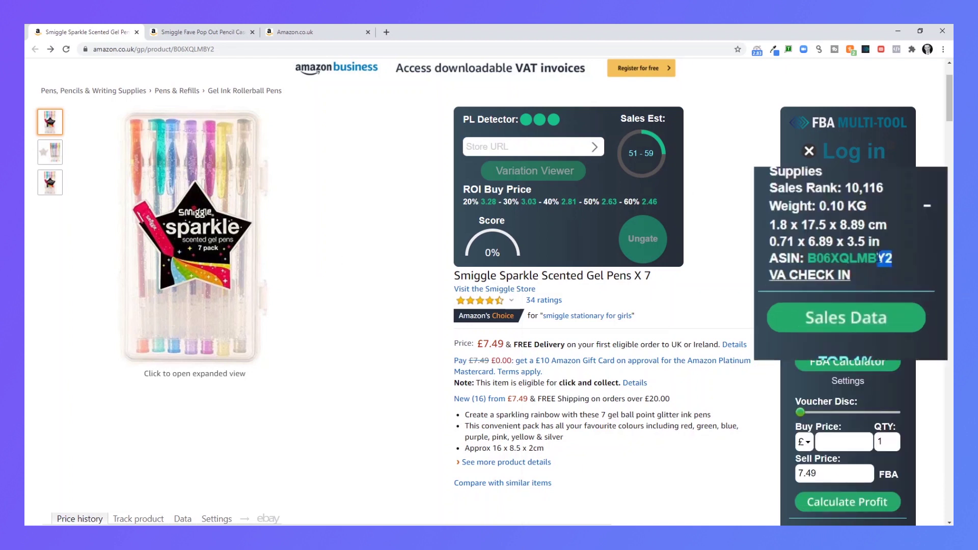
{"action": "right_click", "coordinate": [814, 255]}
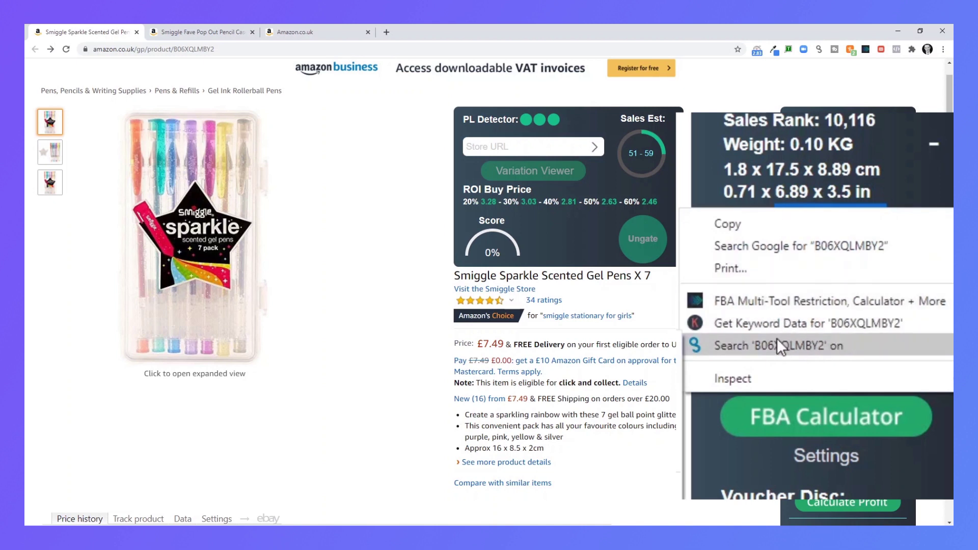
{"action": "mouse_move", "coordinate": [777, 341]}
{"action": "left_click", "coordinate": [683, 332]}
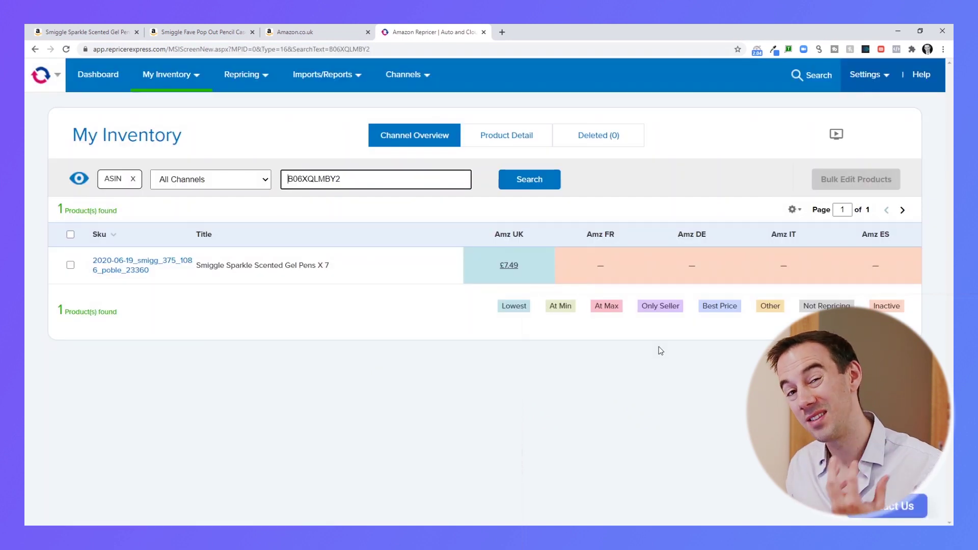
{"action": "left_click", "coordinate": [233, 263]}
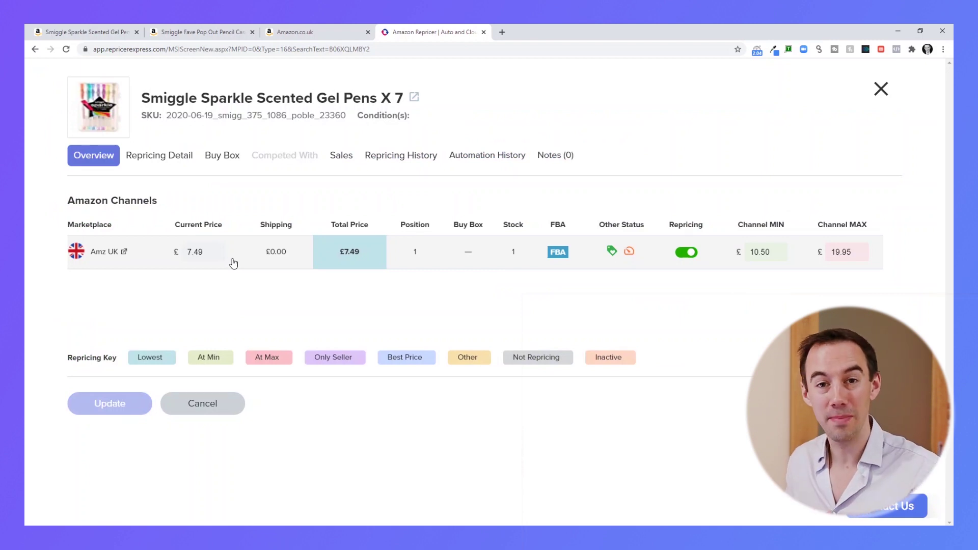
{"action": "key", "text": "ctrl+w"}
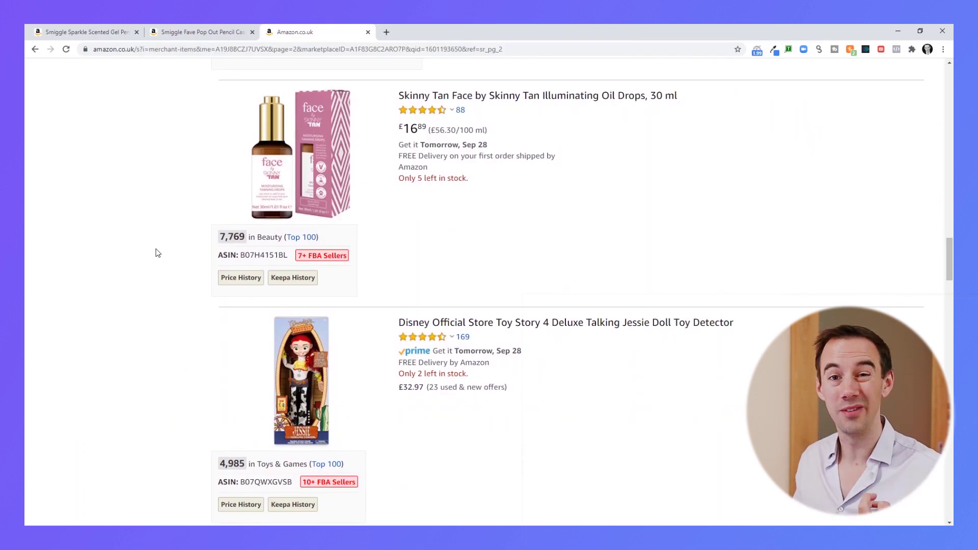
Step: Search Google for the full Sanctuary Spa Body Butter 300ml title from the Amazon listings using Simple = Select + Search
{"action": "scroll", "coordinate": [158, 254], "scroll_direction": "down", "scroll_amount": 2}
{"action": "scroll", "coordinate": [158, 253], "scroll_direction": "down", "scroll_amount": 2}
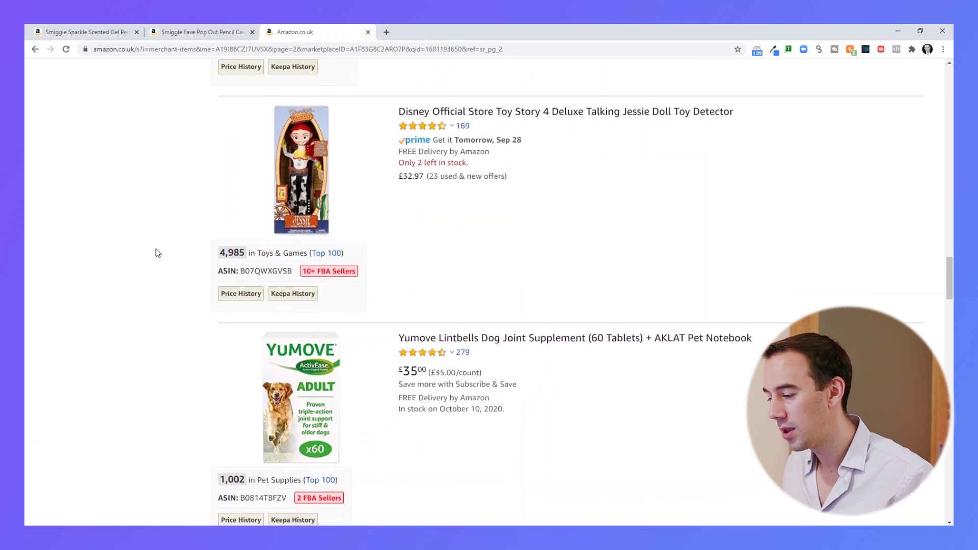
{"action": "scroll", "coordinate": [158, 253], "scroll_direction": "down", "scroll_amount": 8}
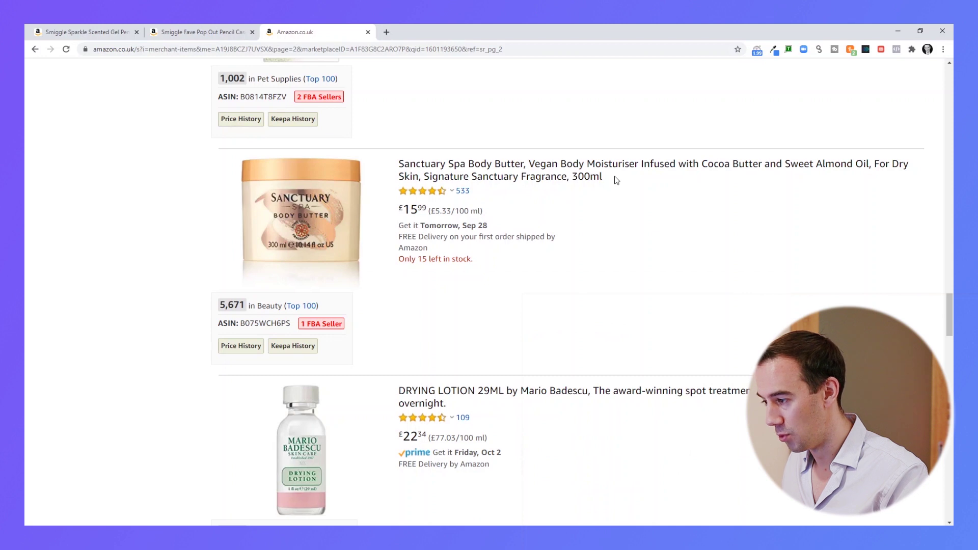
{"action": "left_click_drag", "start_coordinate": [617, 179], "coordinate": [398, 163]}
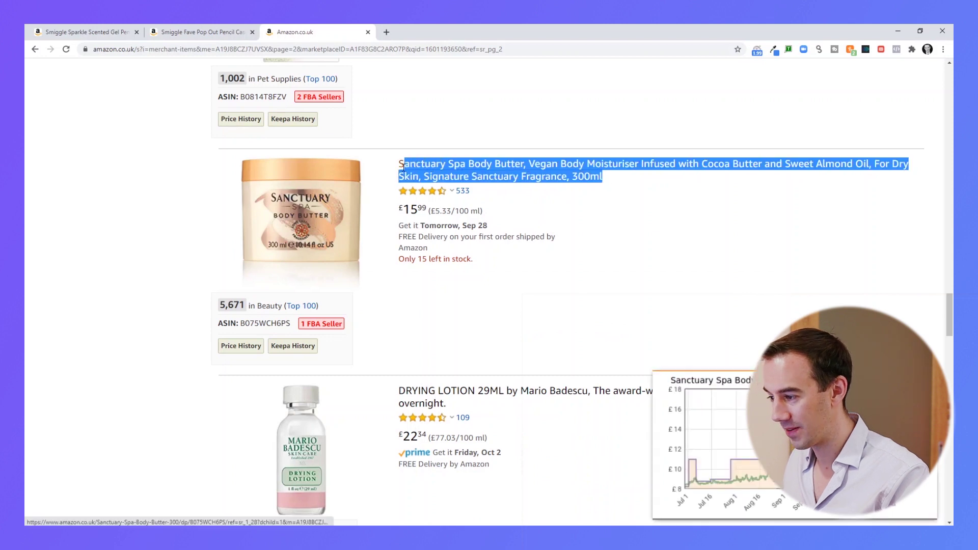
{"action": "right_click", "coordinate": [431, 172]}
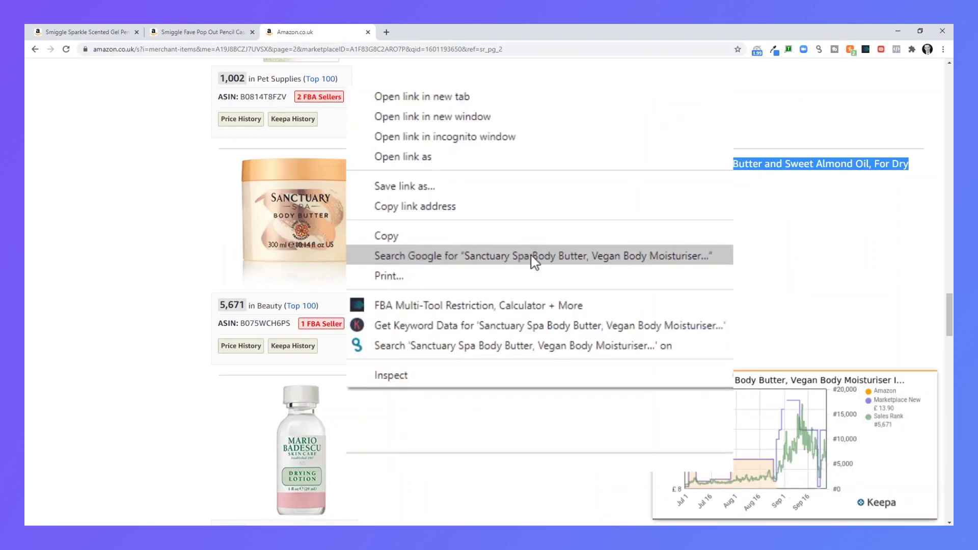
{"action": "mouse_move", "coordinate": [588, 351]}
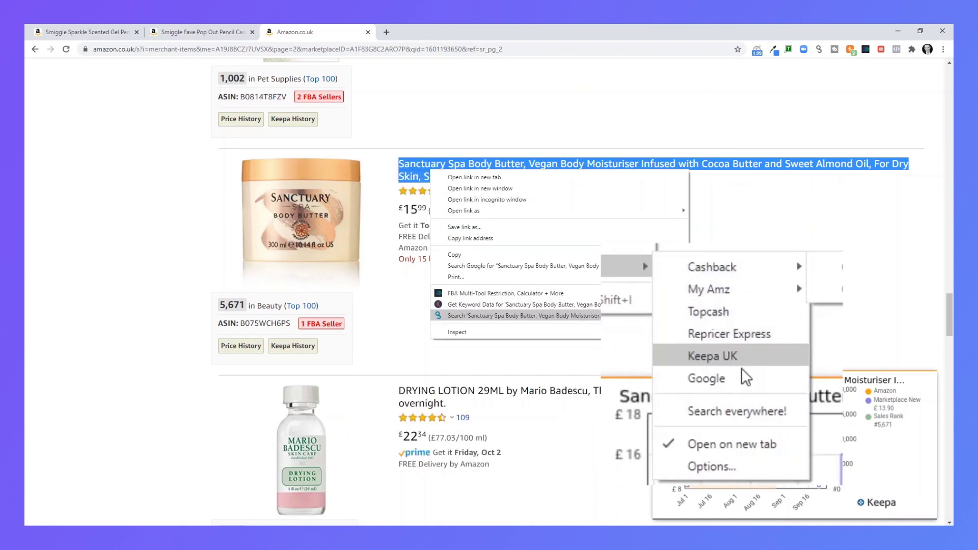
{"action": "left_click", "coordinate": [734, 377]}
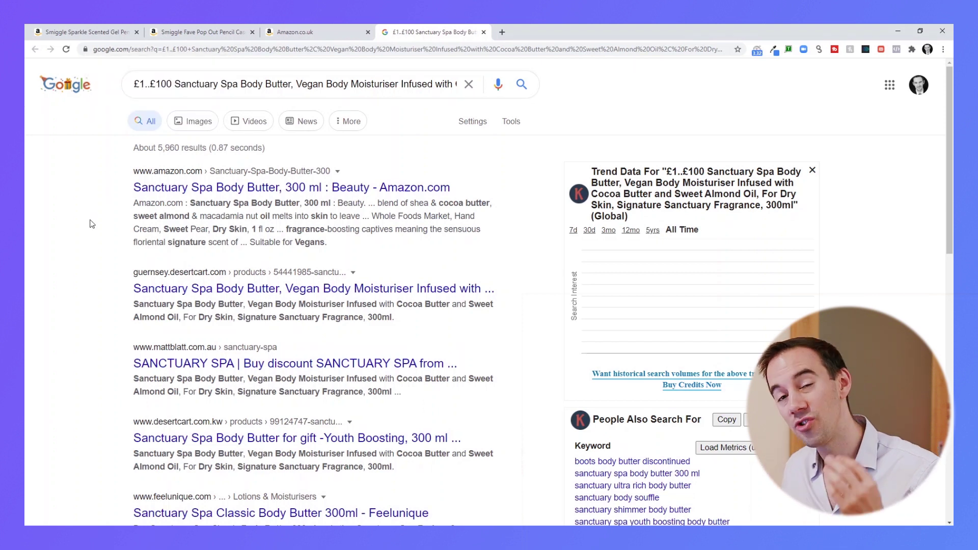
Step: Open the Boots page for Sanctuary Spa Body Butter 300ml from the Google results
{"action": "scroll", "coordinate": [89, 224], "scroll_direction": "down", "scroll_amount": 5}
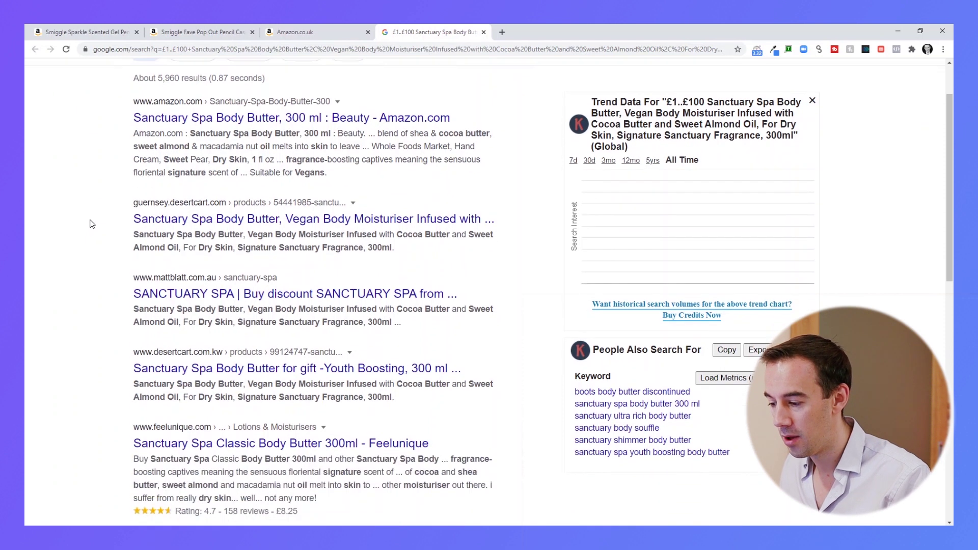
{"action": "scroll", "coordinate": [89, 224], "scroll_direction": "down", "scroll_amount": 3}
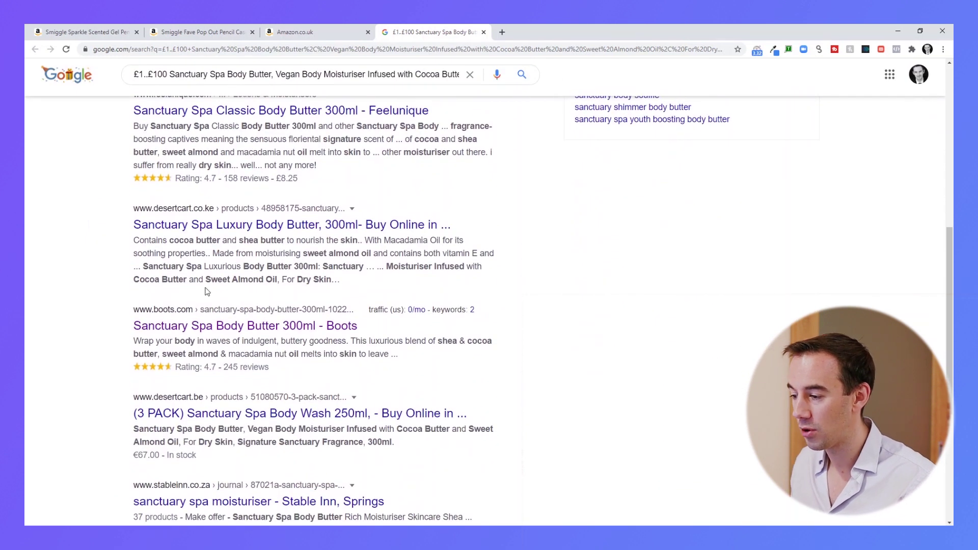
{"action": "left_click", "coordinate": [277, 328]}
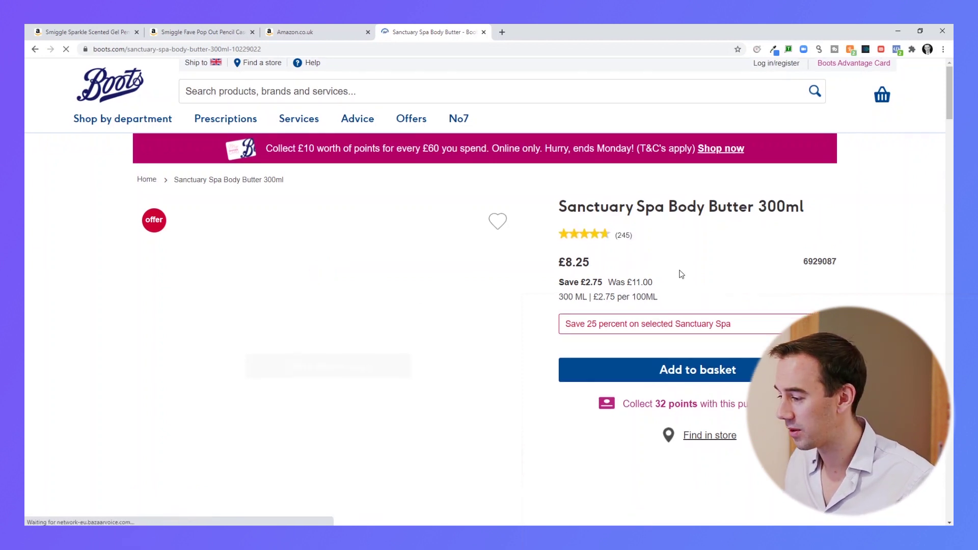
Step: Search Topcash for the word "Boots" taken from the Click & Collect delivery text
{"action": "scroll", "coordinate": [681, 274], "scroll_direction": "down", "scroll_amount": 5}
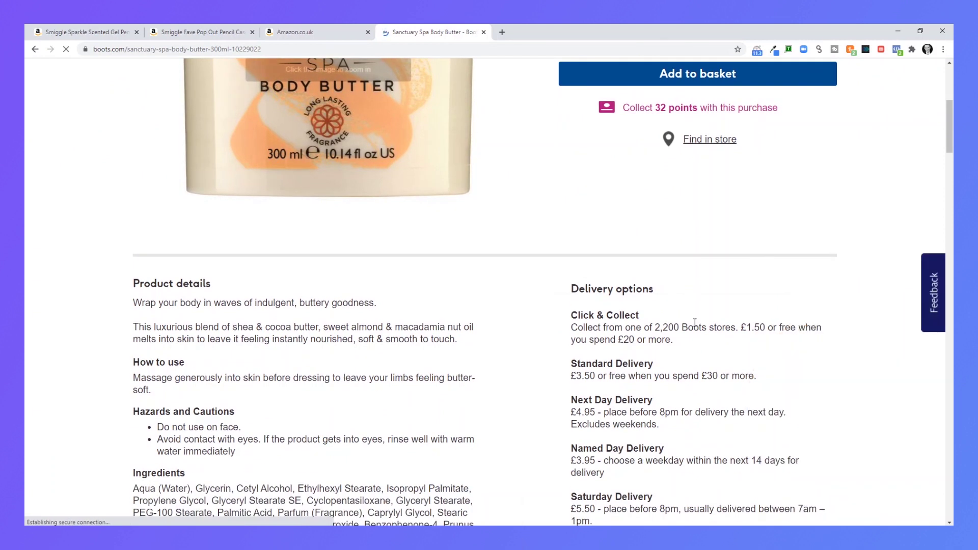
{"action": "double_click", "coordinate": [691, 328]}
{"action": "right_click", "coordinate": [698, 327]}
{"action": "mouse_move", "coordinate": [787, 422]}
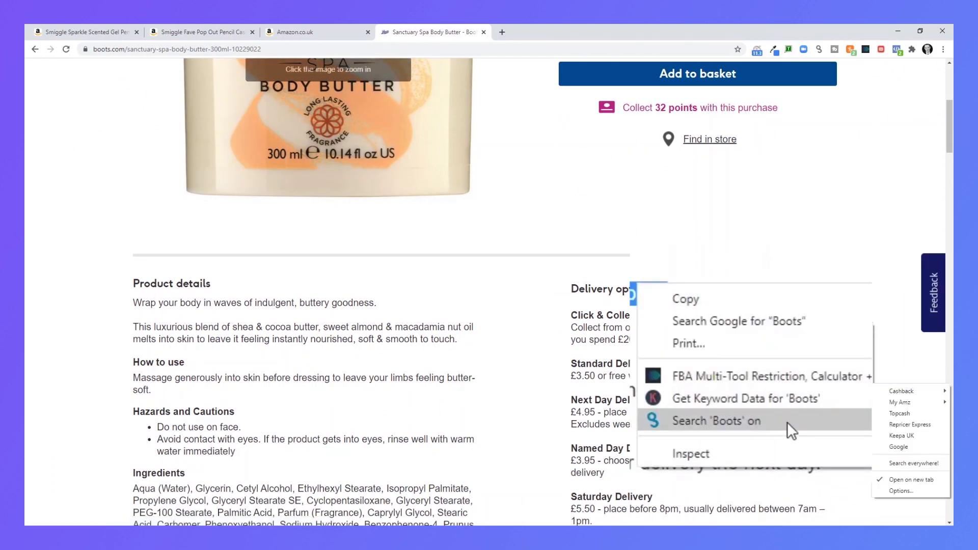
{"action": "left_click", "coordinate": [926, 384]}
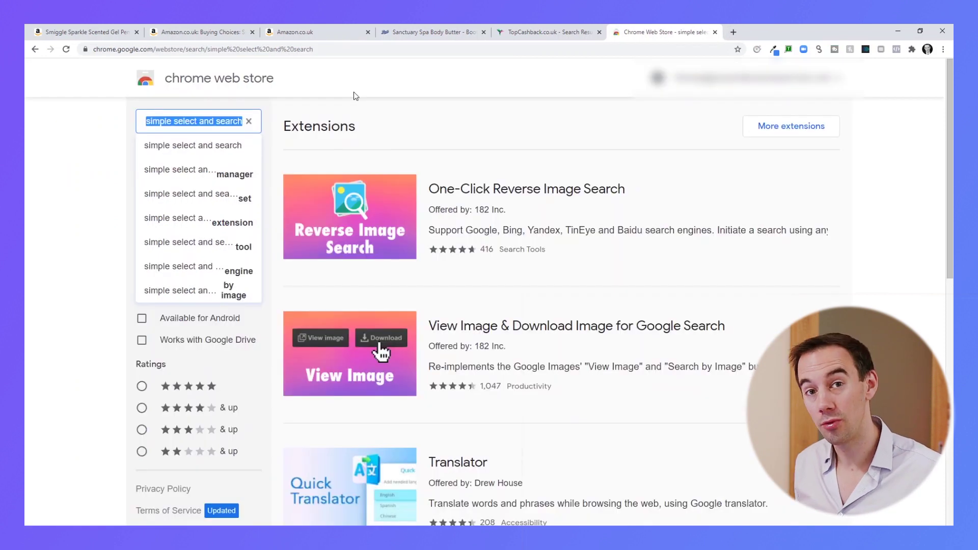
Step: Search the Chrome Web Store for "simple = select + search"
{"action": "type", "text": "simp,e"}
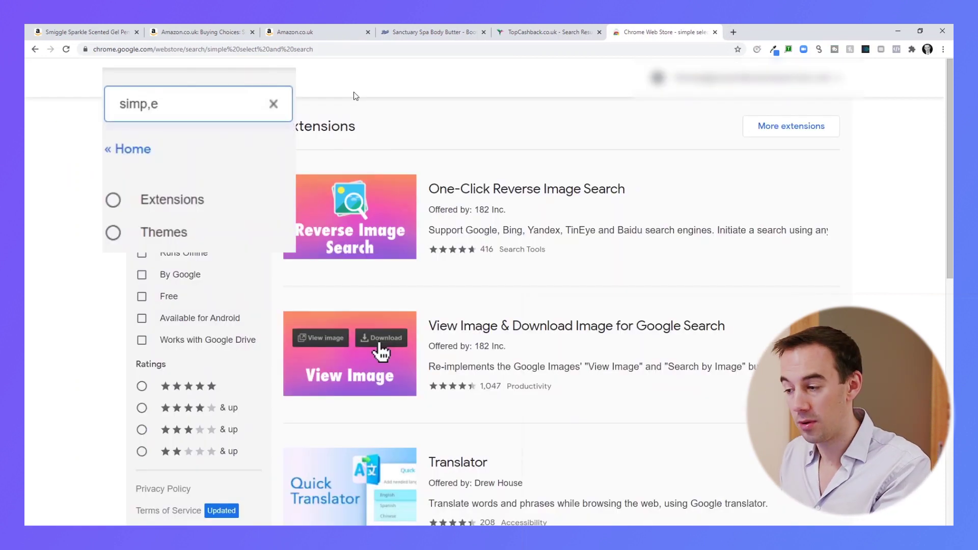
{"action": "key", "text": "BackSpace"}
{"action": "key", "text": "BackSpace"}
{"action": "type", "text": "le"}
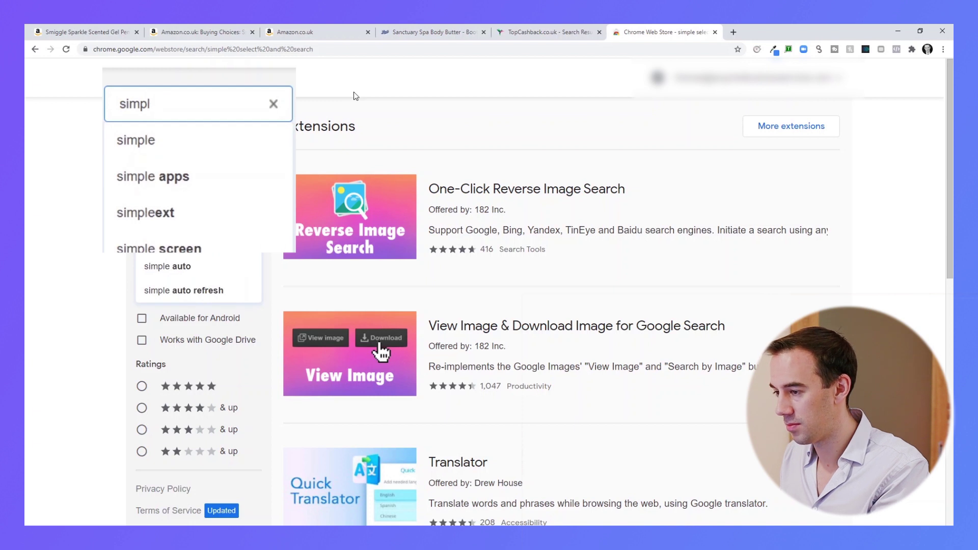
{"action": "key", "text": "BackSpace"}
{"action": "key", "text": "BackSpace"}
{"action": "key", "text": "BackSpace"}
{"action": "key", "text": "BackSpace"}
{"action": "key", "text": "BackSpace"}
{"action": "type", "text": "simple = "}
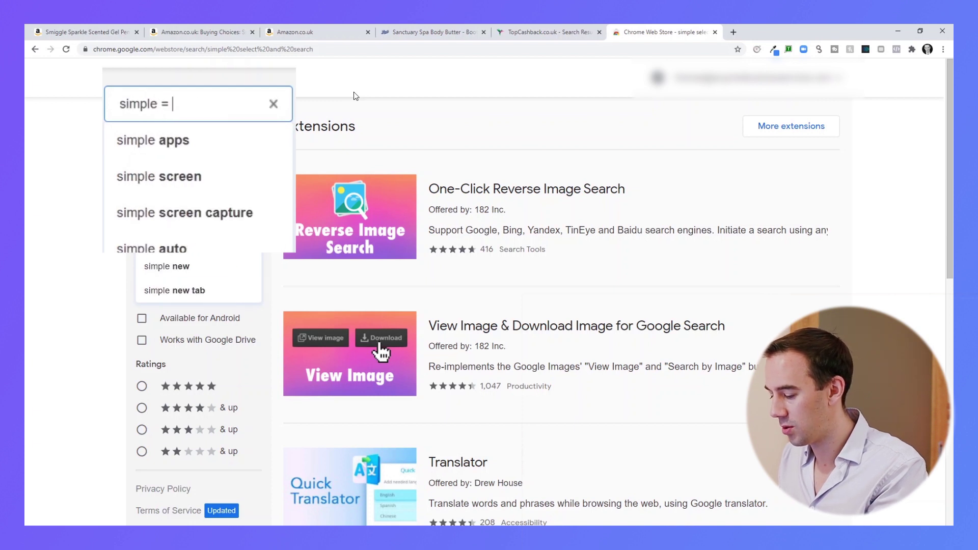
{"action": "type", "text": "select + sear"}
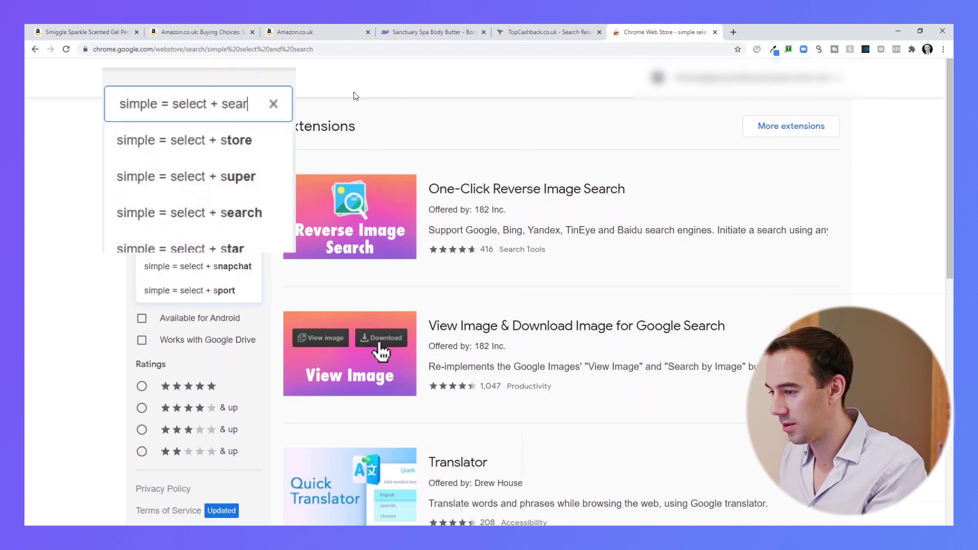
{"action": "type", "text": "ch"}
{"action": "key", "text": "Return"}
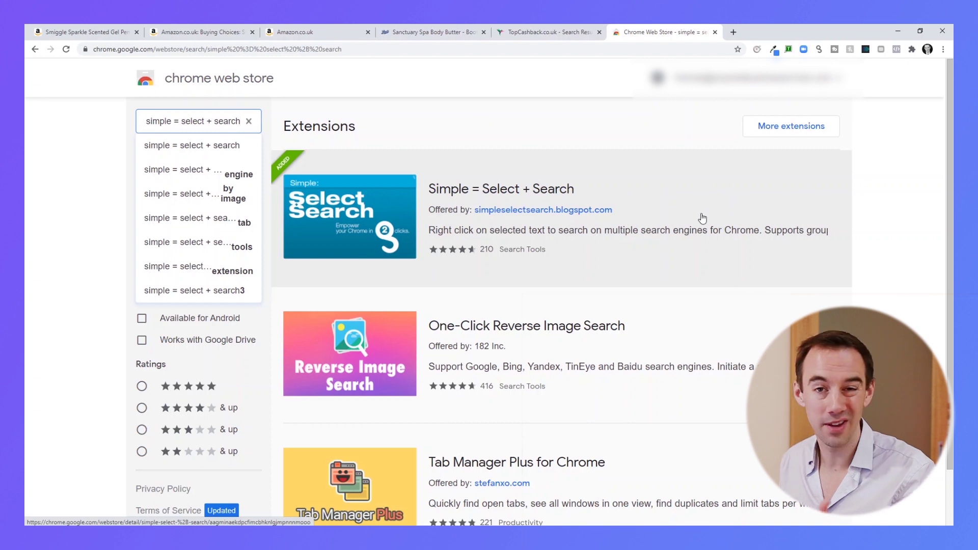
Step: Open the options page of the installed Simple = Select + Search extension to view its configured search engines
{"action": "scroll", "coordinate": [702, 219], "scroll_direction": "down", "scroll_amount": 1}
{"action": "scroll", "coordinate": [660, 286], "scroll_direction": "up", "scroll_amount": 1}
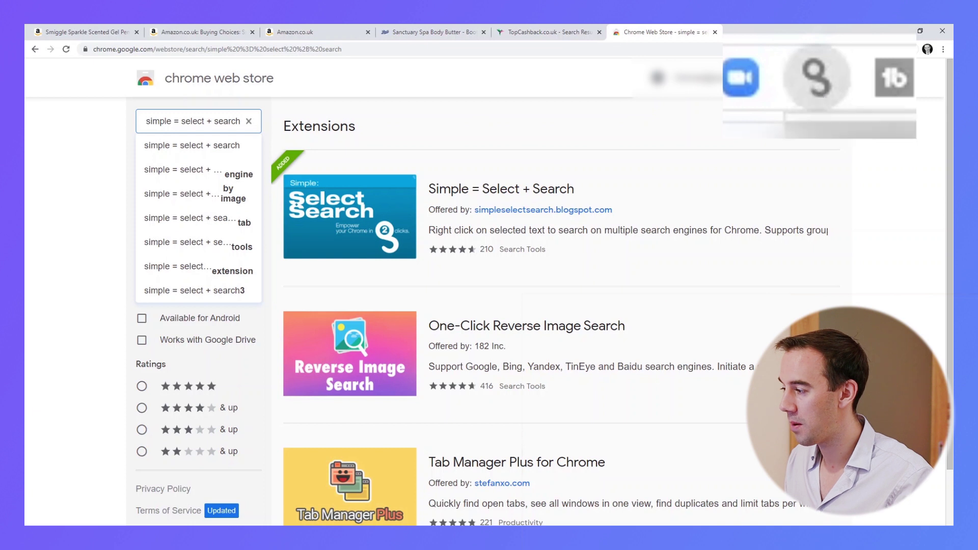
{"action": "right_click", "coordinate": [815, 97]}
{"action": "left_click", "coordinate": [725, 164]}
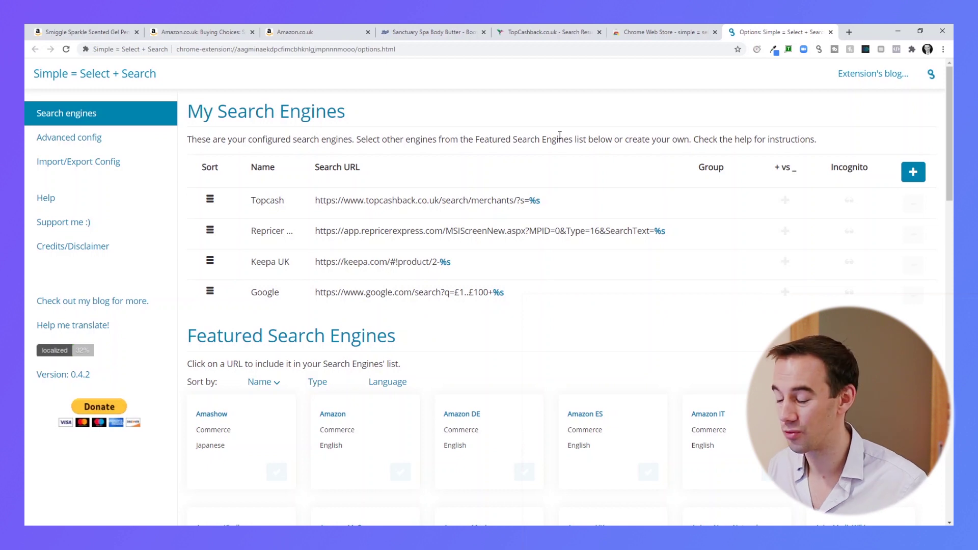
Step: Return to the Amazon listings, select the Sanctuary Spa Body Butter title, and open the extension's options from its search choices
{"action": "left_click", "coordinate": [214, 28]}
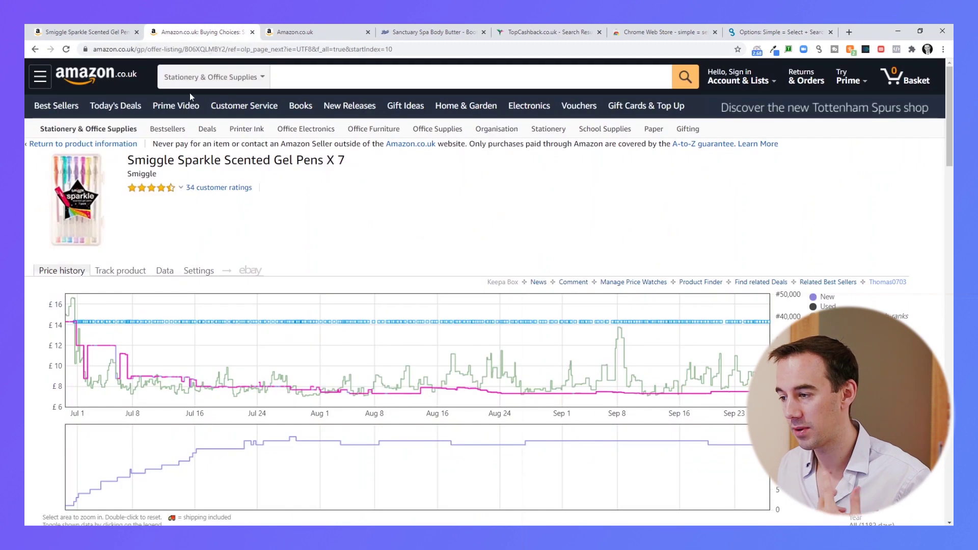
{"action": "left_click", "coordinate": [282, 28]}
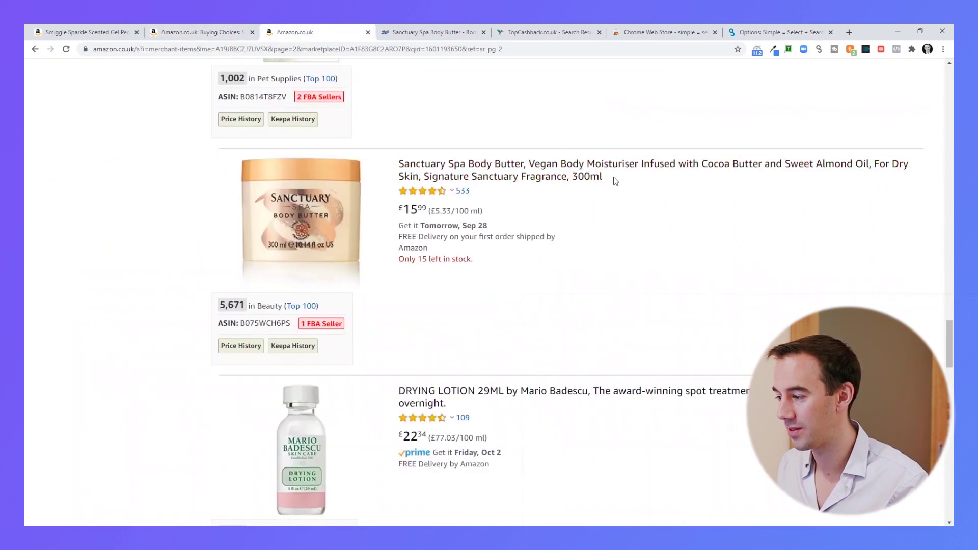
{"action": "left_click_drag", "start_coordinate": [614, 180], "coordinate": [400, 167]}
{"action": "right_click", "coordinate": [419, 170]}
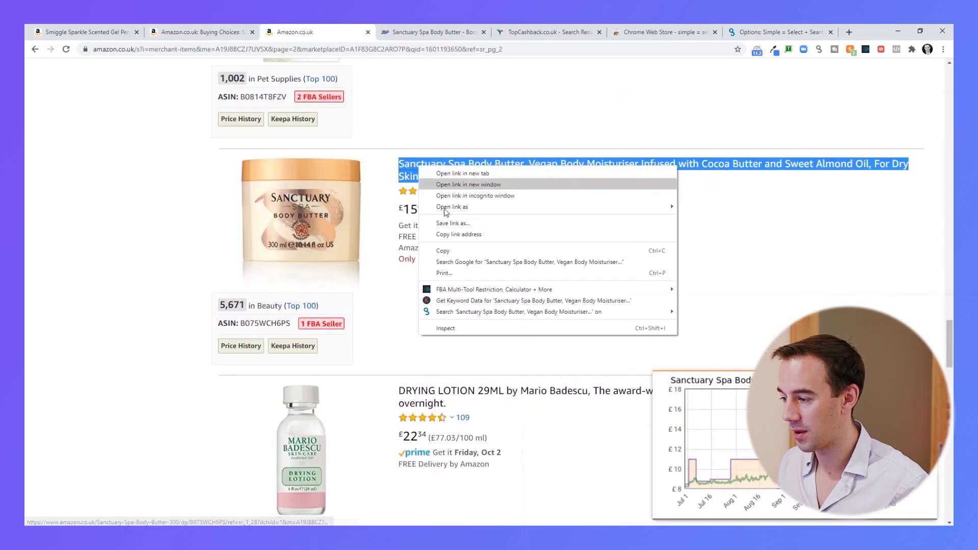
{"action": "mouse_move", "coordinate": [553, 332]}
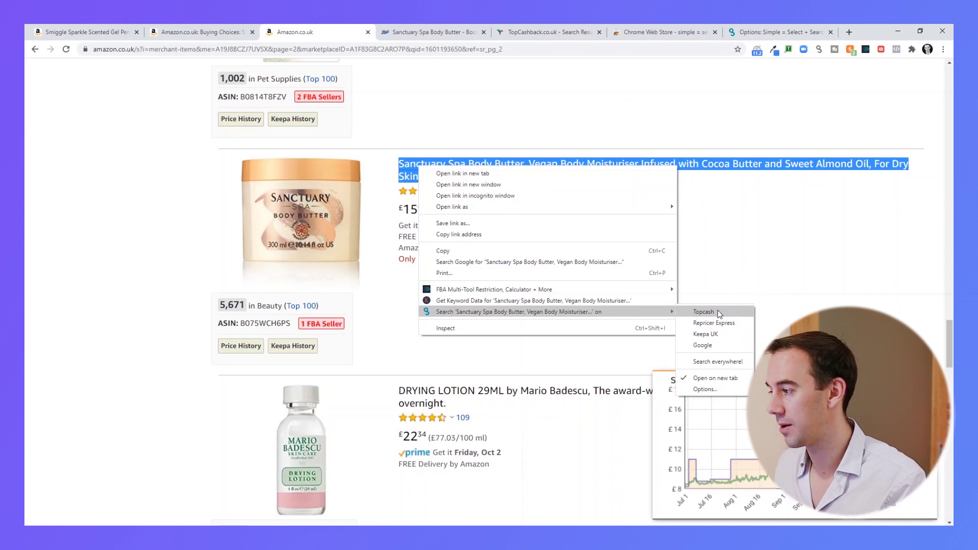
{"action": "left_click", "coordinate": [705, 389]}
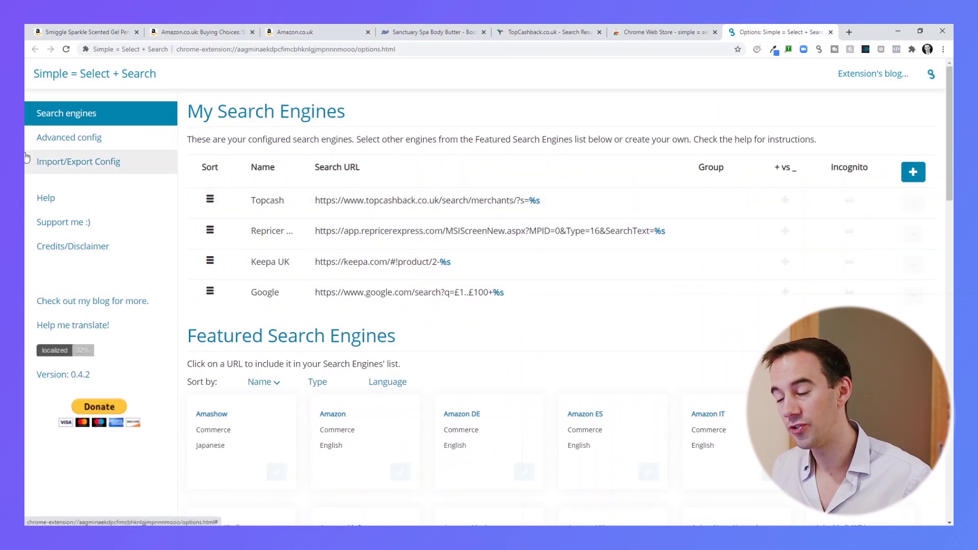
Step: View the extension's Import/Export Config text, and return to its list of search engines
{"action": "left_click", "coordinate": [80, 163]}
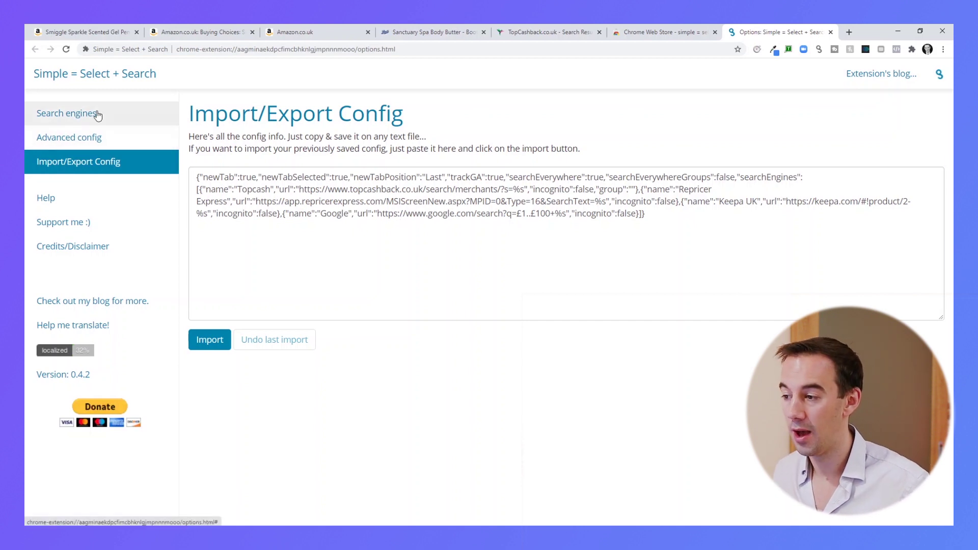
{"action": "left_click", "coordinate": [96, 113]}
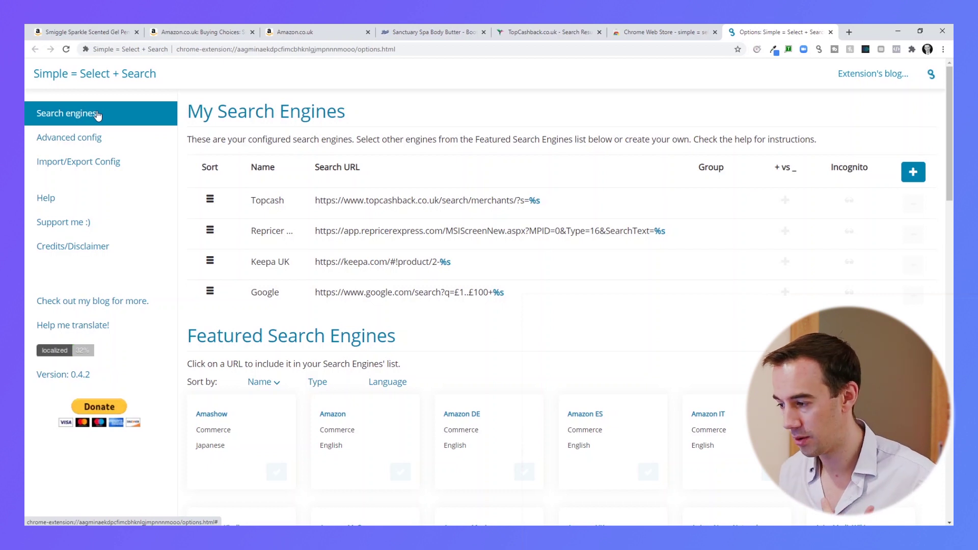
{"action": "mouse_move", "coordinate": [312, 212]}
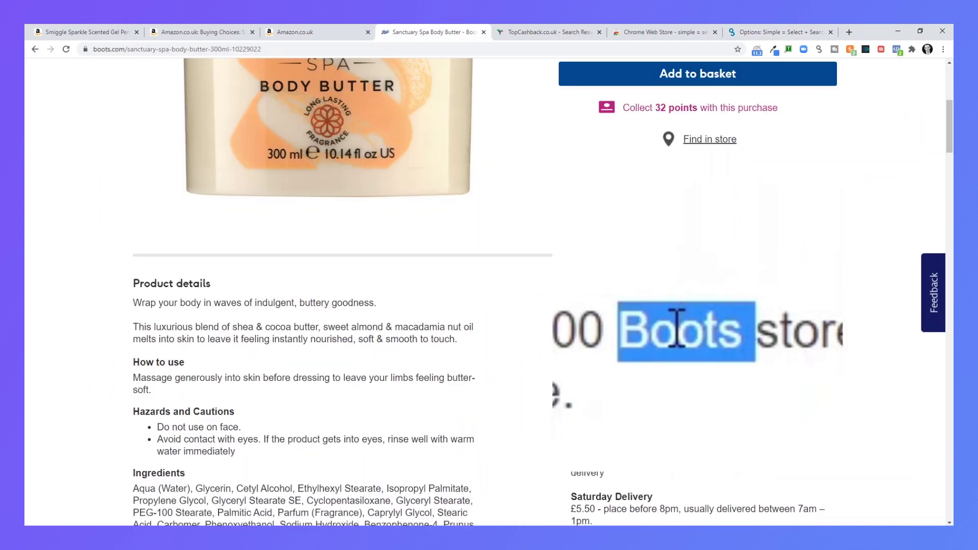
Step: Run a Topcash search for the selected word "Boots" on the Sanctuary Spa Body Butter product page
{"action": "right_click", "coordinate": [589, 283]}
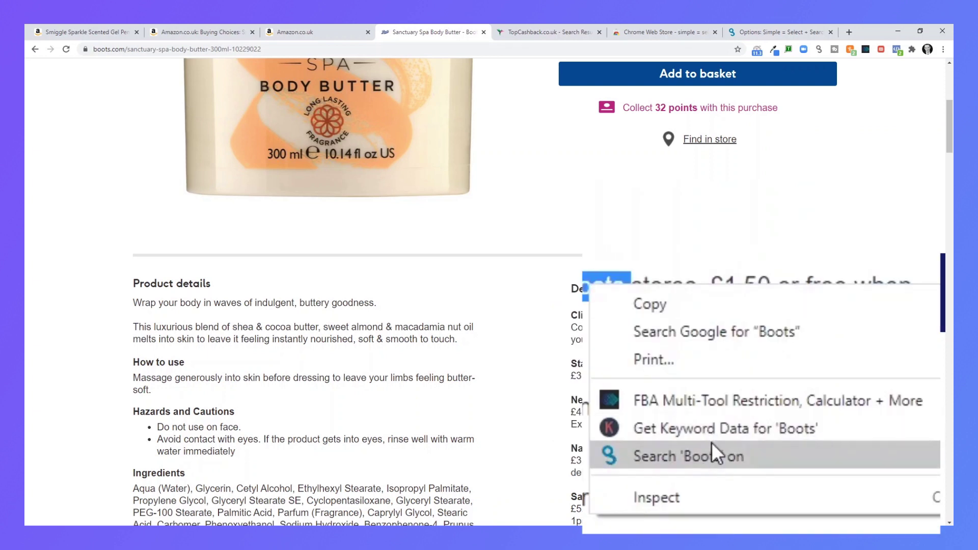
{"action": "mouse_move", "coordinate": [723, 395]}
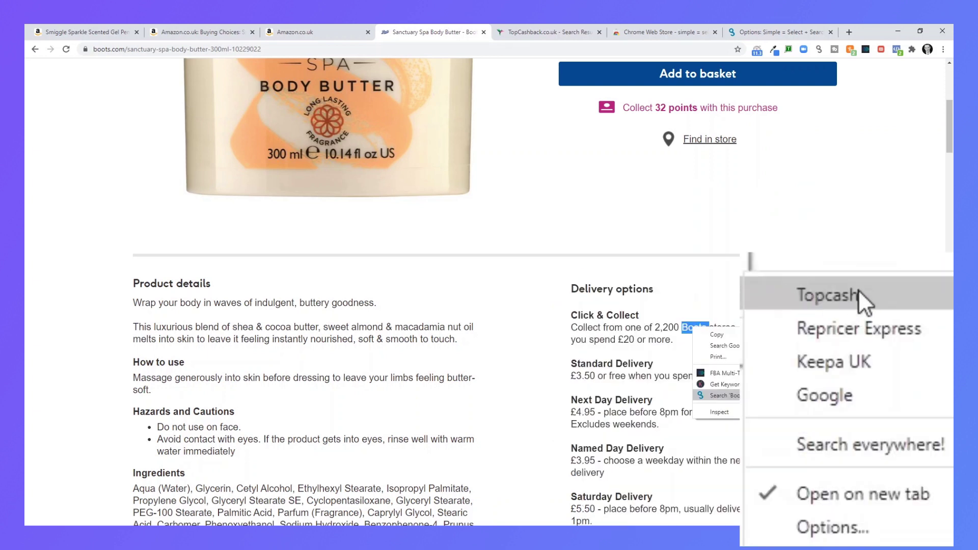
{"action": "left_click", "coordinate": [858, 289]}
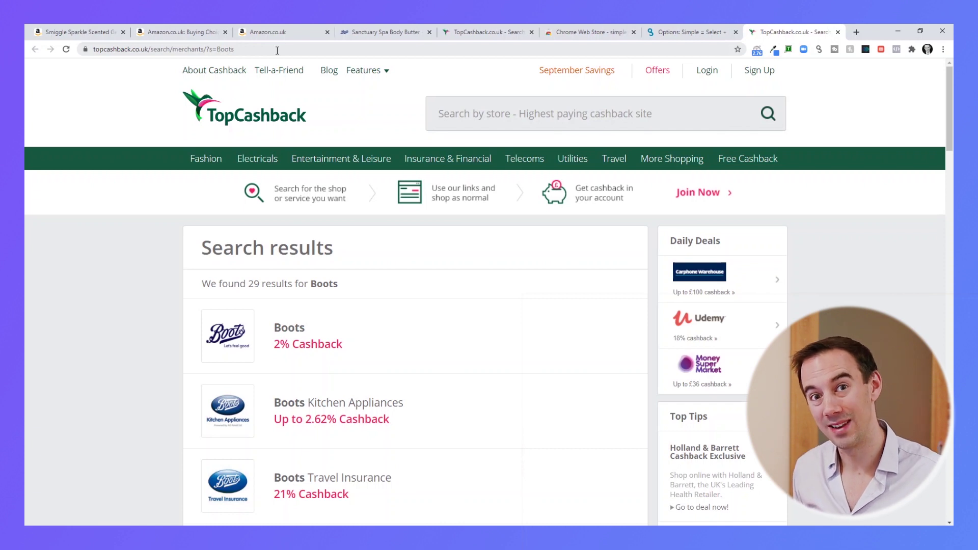
Step: Search the TopCashback site for "boots", and run another store search there for "fast track fba"
{"action": "key", "text": "ctrl+shift+Tab"}
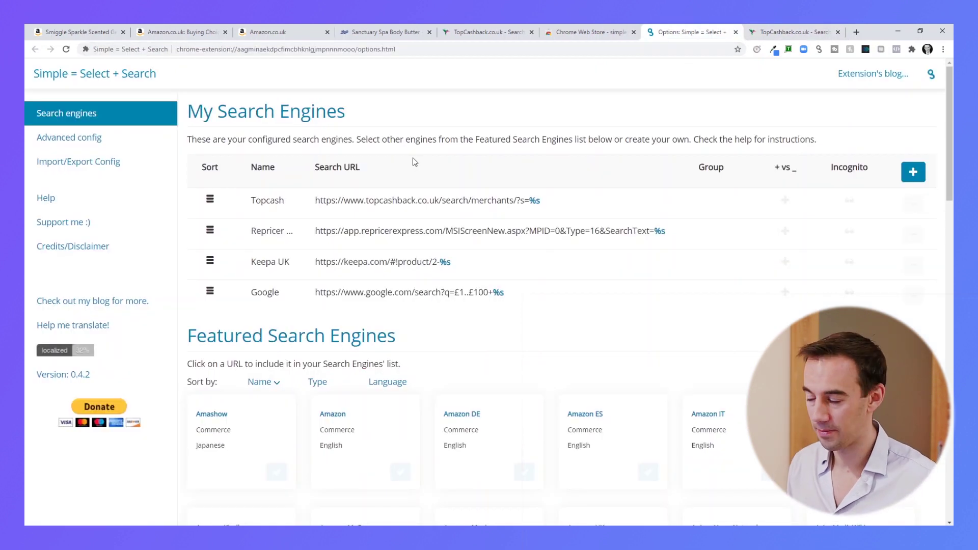
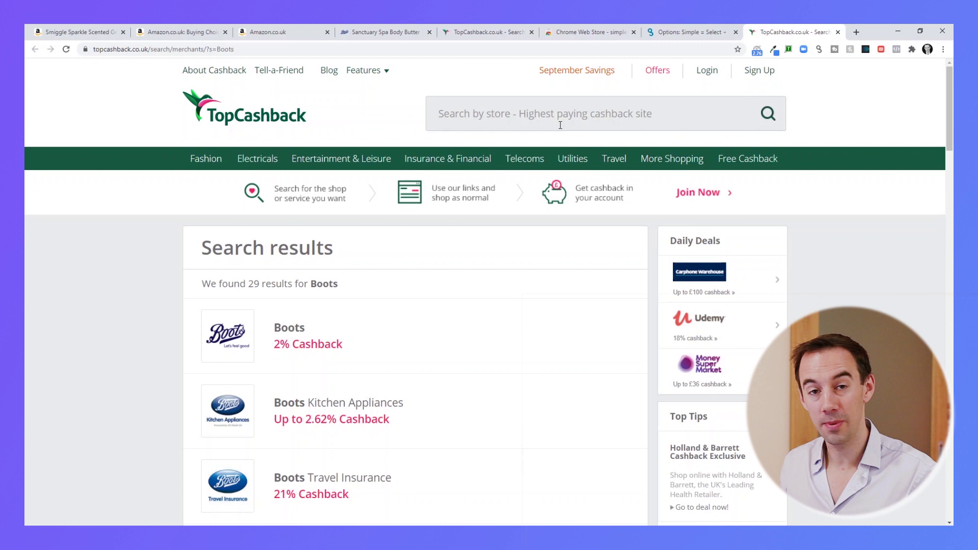
{"action": "type", "text": "boots"}
{"action": "key", "text": "Return"}
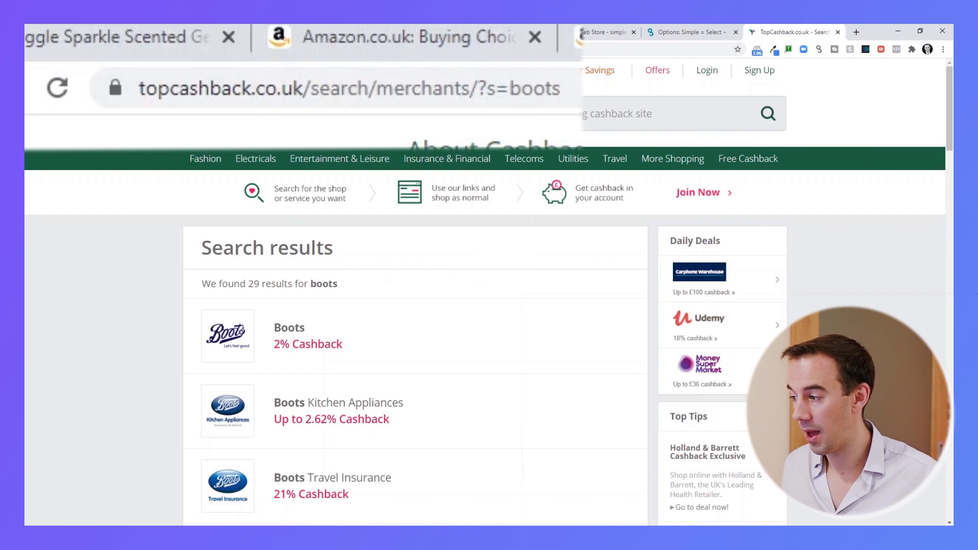
{"action": "left_click", "coordinate": [517, 104]}
{"action": "type", "text": "fast track fba"}
{"action": "key", "text": "Return"}
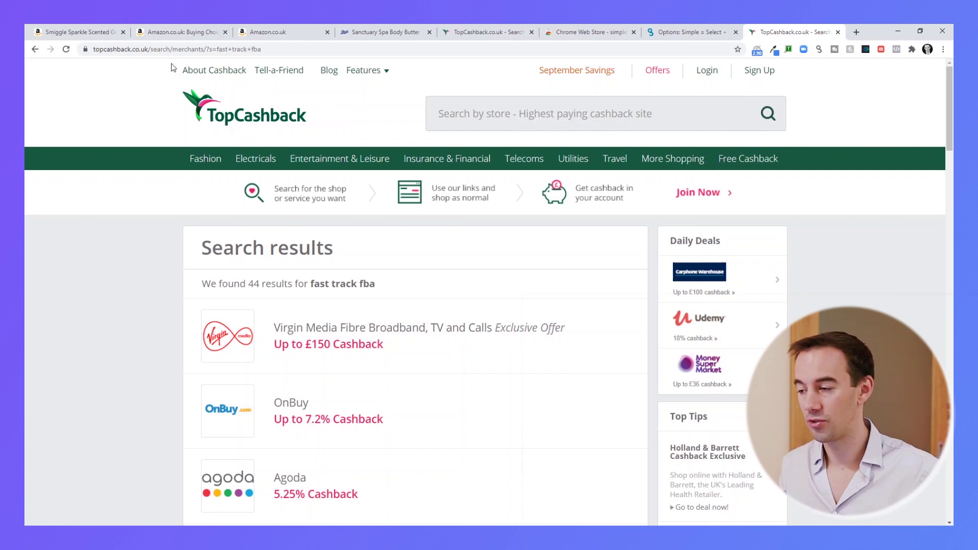
{"action": "left_click", "coordinate": [217, 49]}
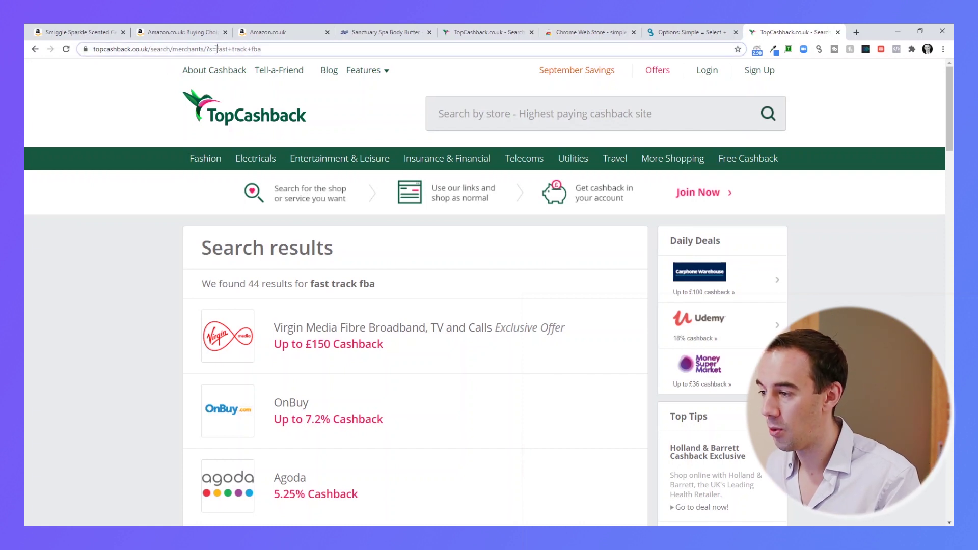
{"action": "left_click_drag", "start_coordinate": [217, 50], "coordinate": [319, 44]}
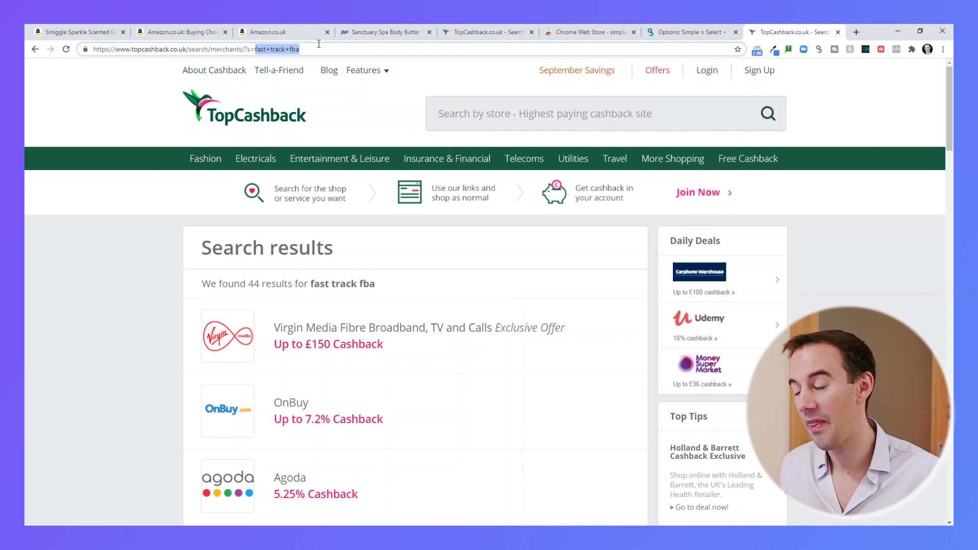
{"action": "left_click", "coordinate": [319, 46]}
{"action": "left_click_drag", "start_coordinate": [255, 49], "coordinate": [32, 49]}
{"action": "key", "text": "ctrl+c"}
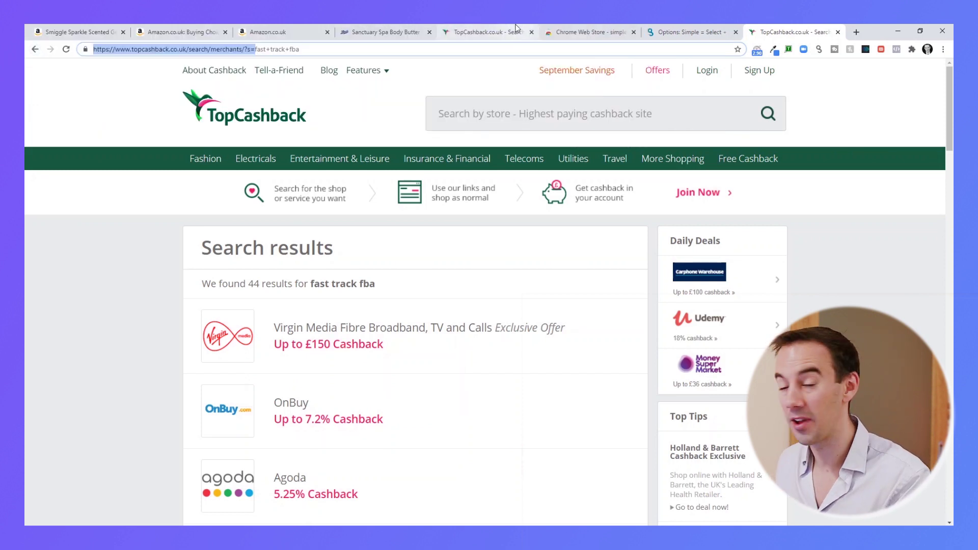
{"action": "left_click", "coordinate": [674, 27]}
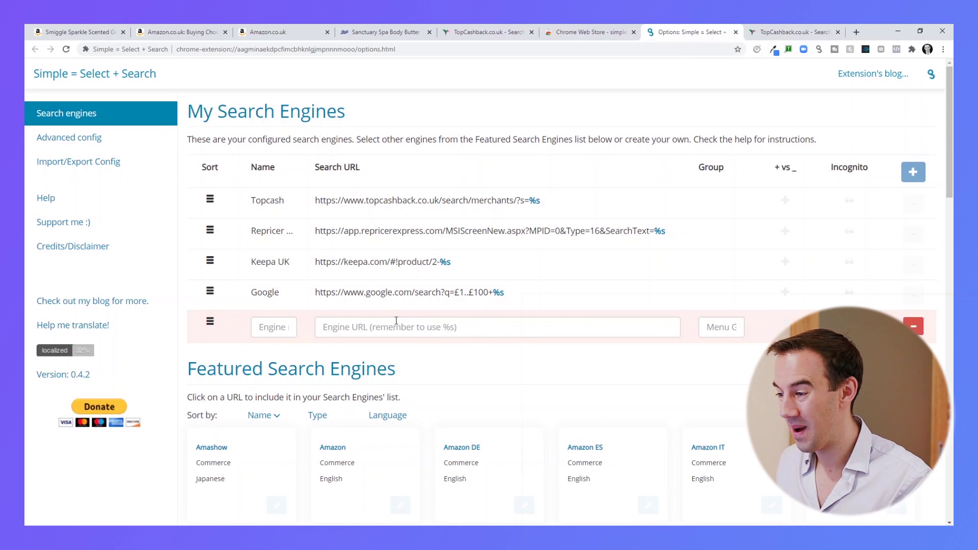
{"action": "left_click", "coordinate": [329, 327]}
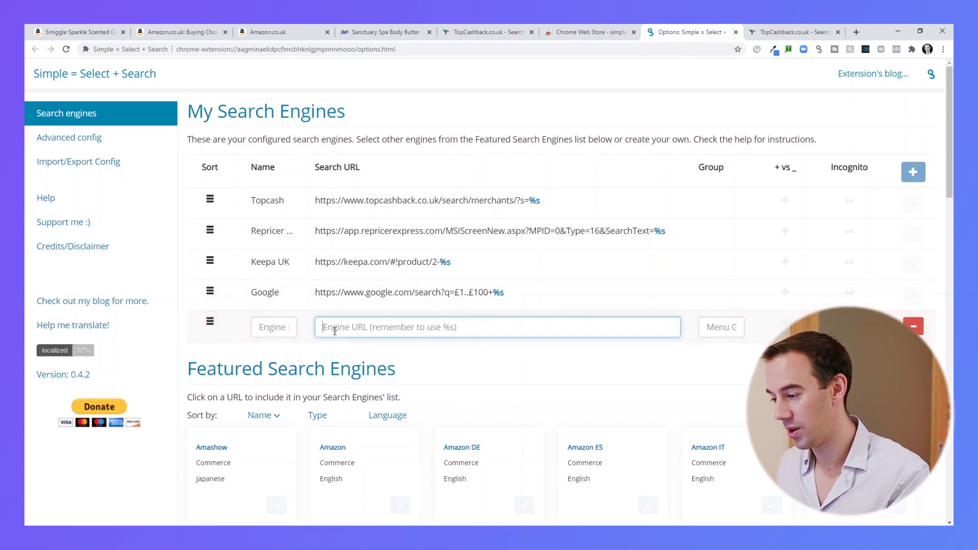
{"action": "right_click", "coordinate": [324, 327]}
{"action": "left_click", "coordinate": [374, 412]}
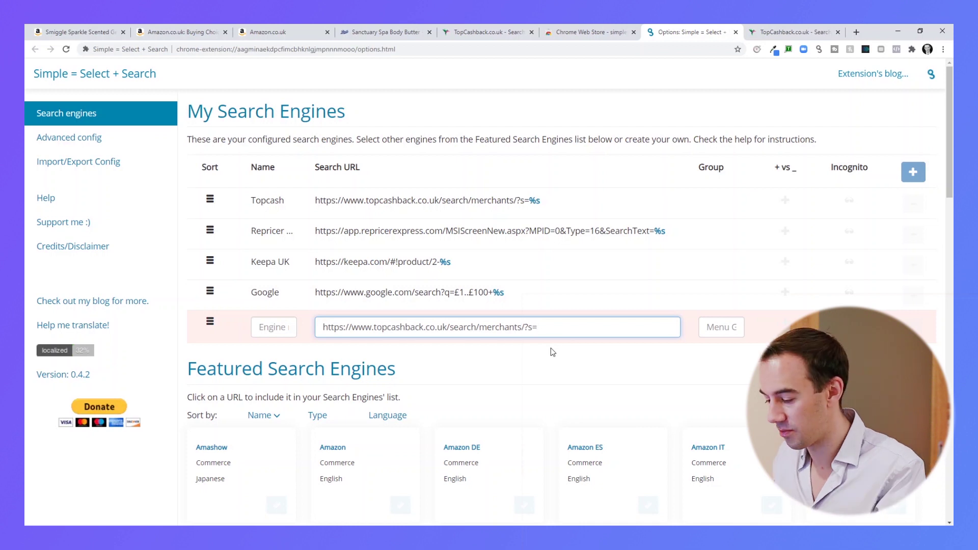
{"action": "type", "text": "%s"}
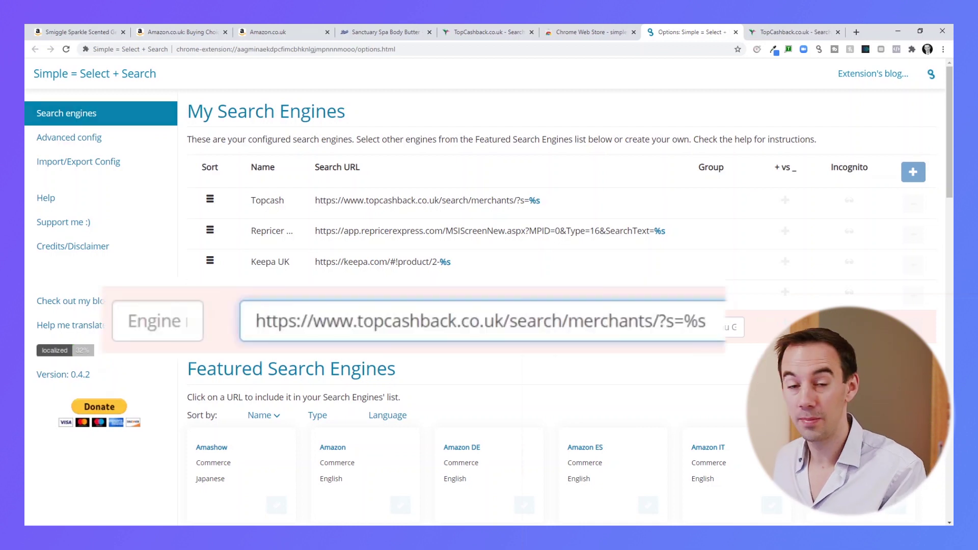
{"action": "left_click", "coordinate": [167, 335]}
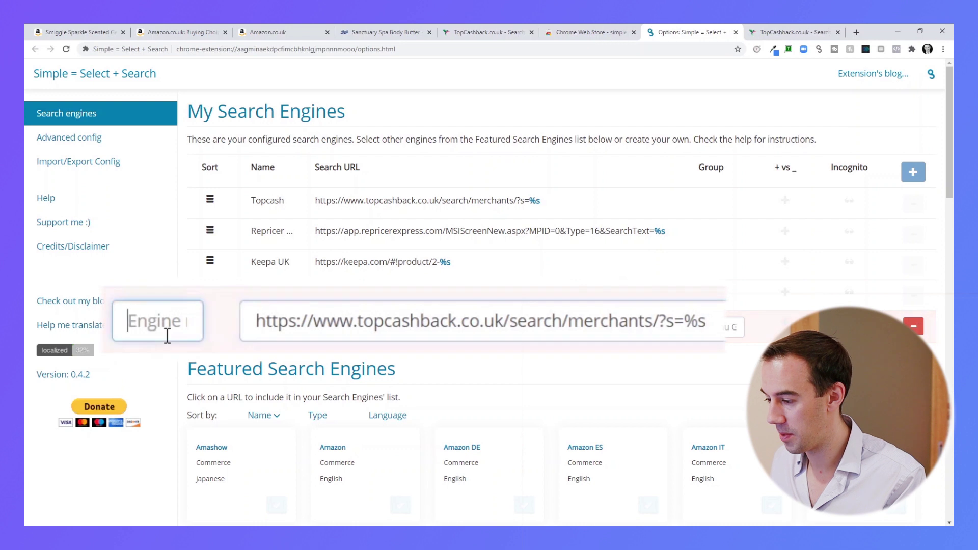
{"action": "type", "text": "Test"}
{"action": "key", "text": "Return"}
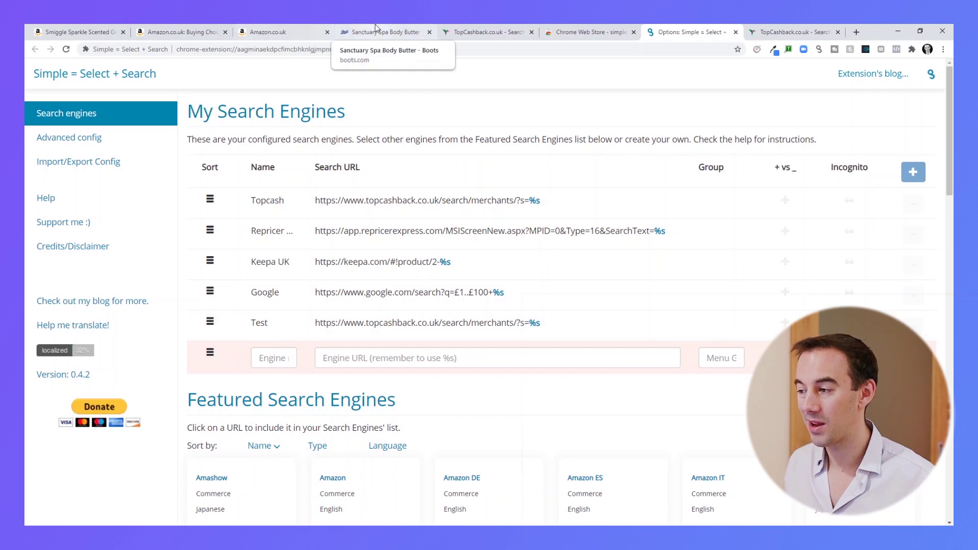
Step: Run the extension's Test search for the word "results" in the TopCashback page heading, and highlight the searched term on the page that opens
{"action": "left_click", "coordinate": [476, 30]}
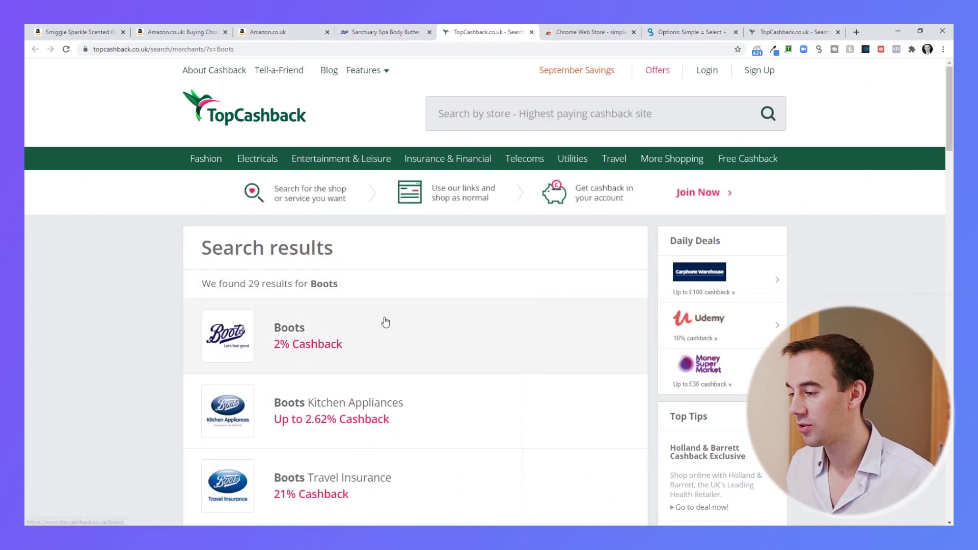
{"action": "double_click", "coordinate": [277, 252]}
{"action": "right_click", "coordinate": [279, 250]}
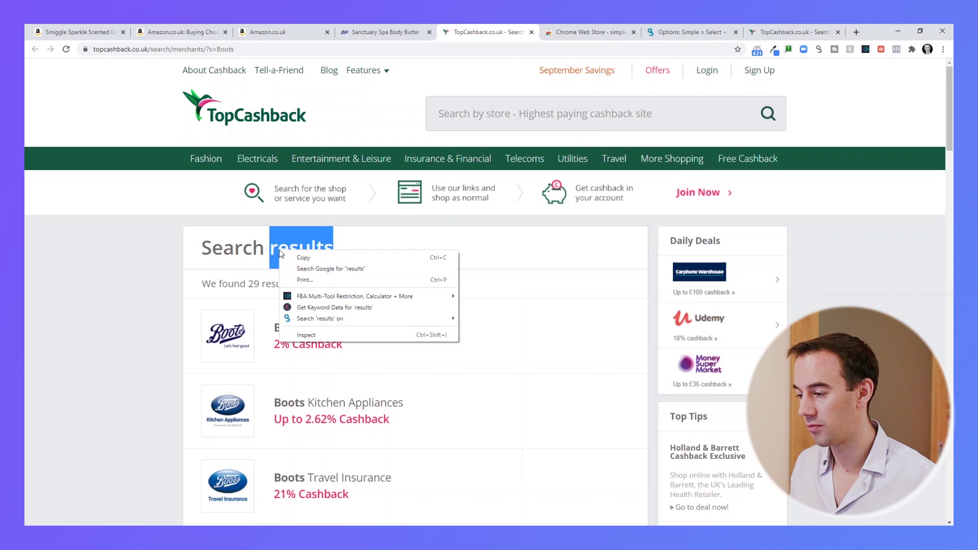
{"action": "mouse_move", "coordinate": [399, 326]}
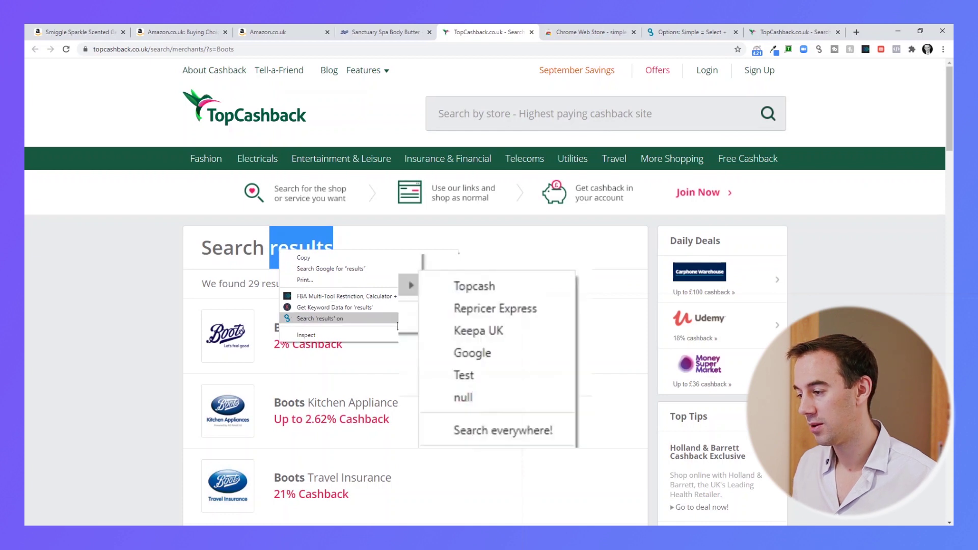
{"action": "left_click", "coordinate": [509, 382]}
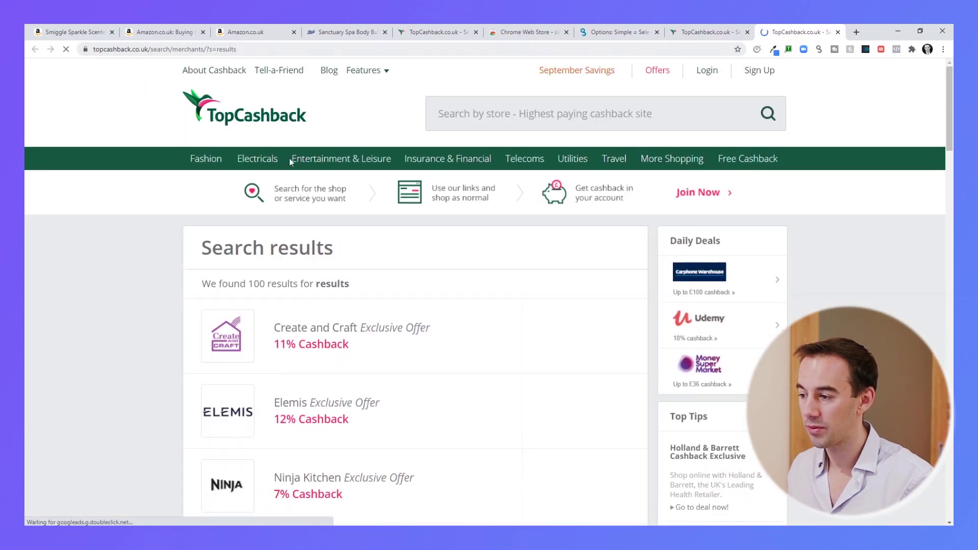
{"action": "double_click", "coordinate": [343, 284]}
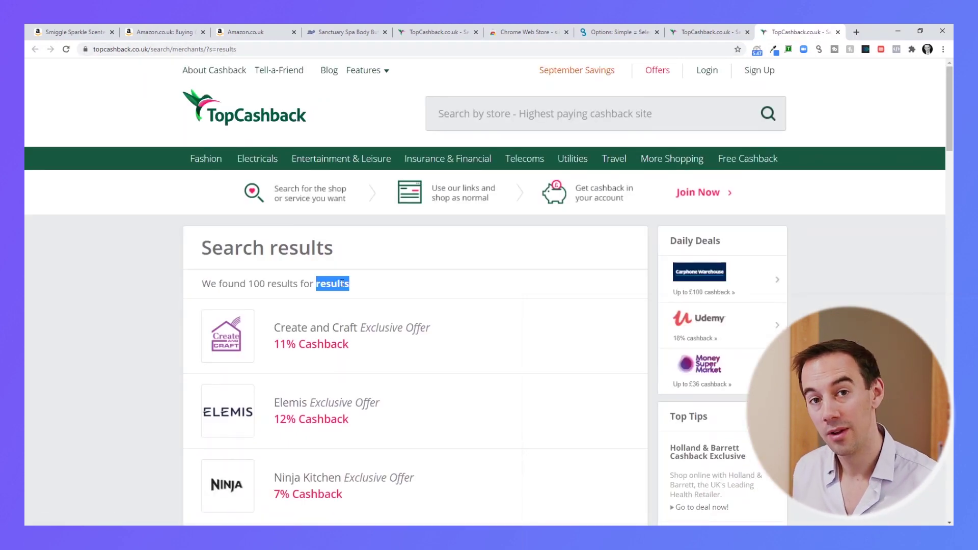